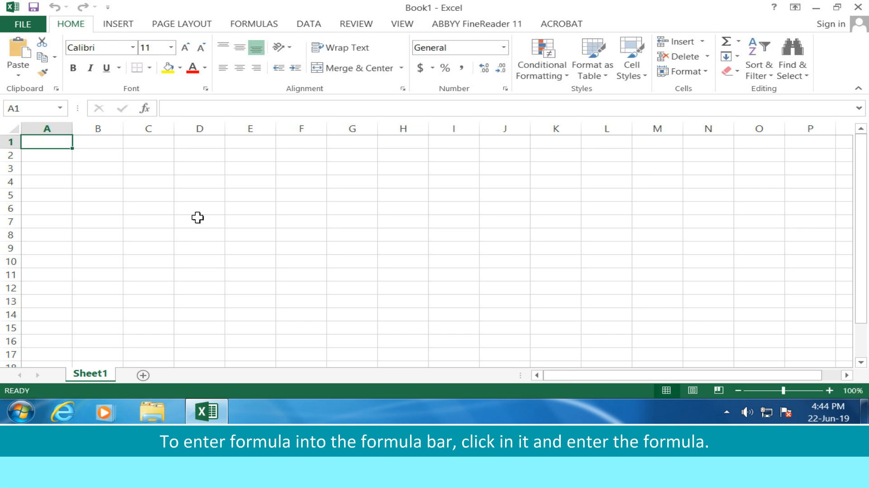
Enter the text "MS Excel" in cell A1 through the formula bar.
left_click(234, 110)
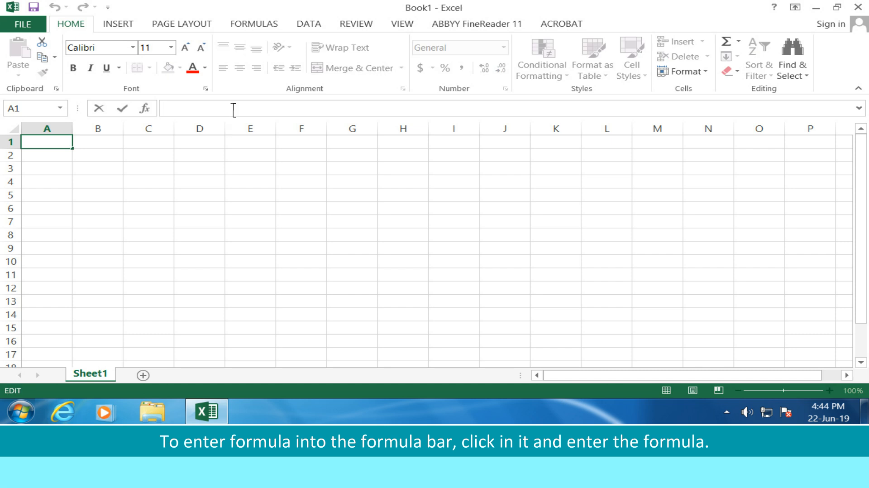
type("MS Excel")
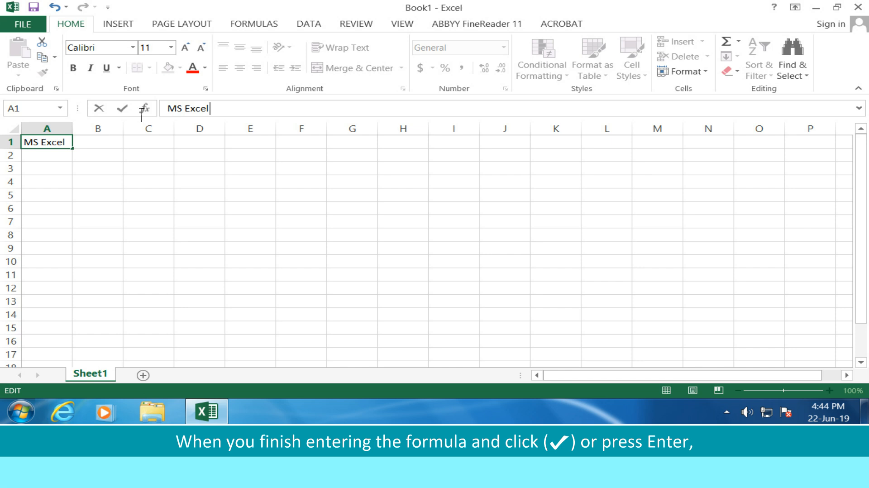
key("Return")
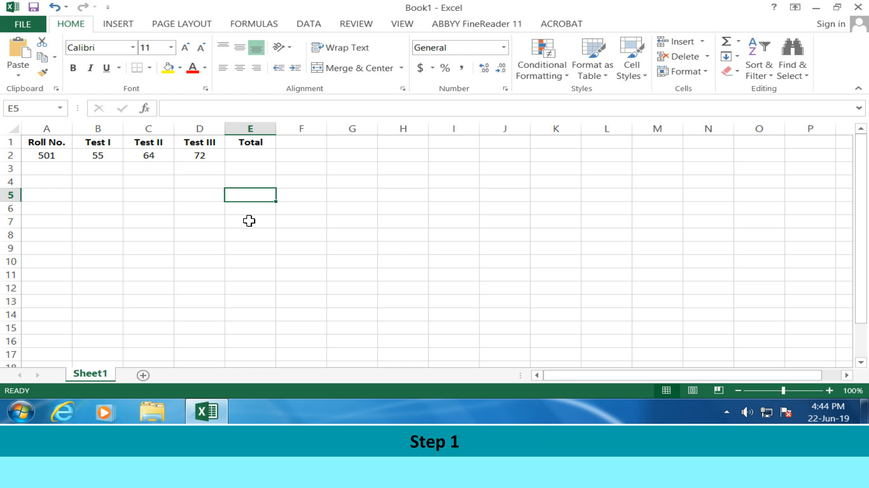
Write the formula = B2 + C2 + D2 in cell E2 to total the three test marks.
left_click(269, 156)
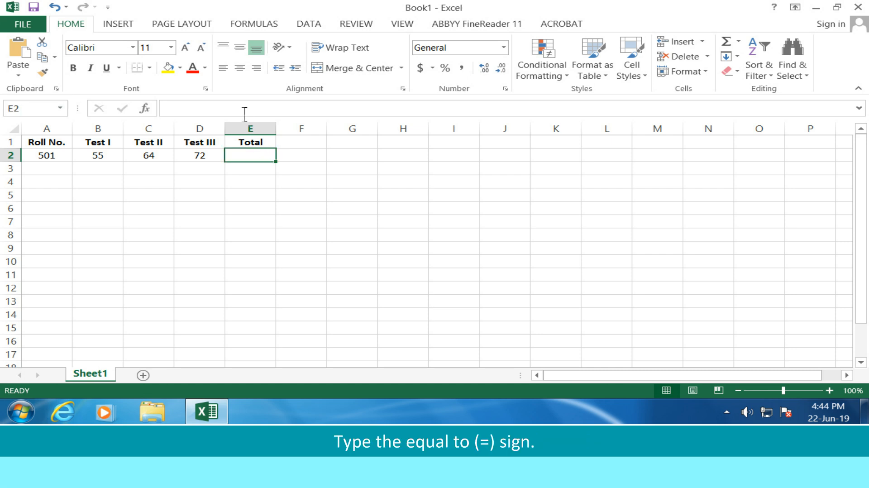
type("=")
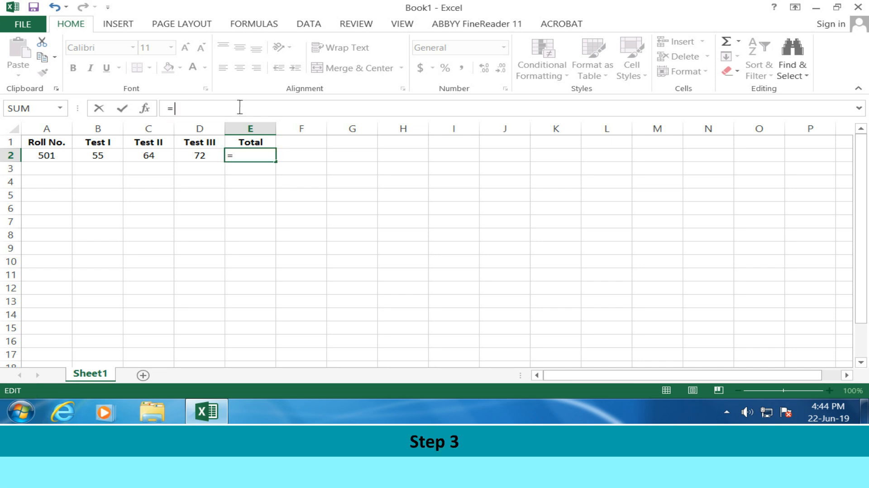
type("B2")
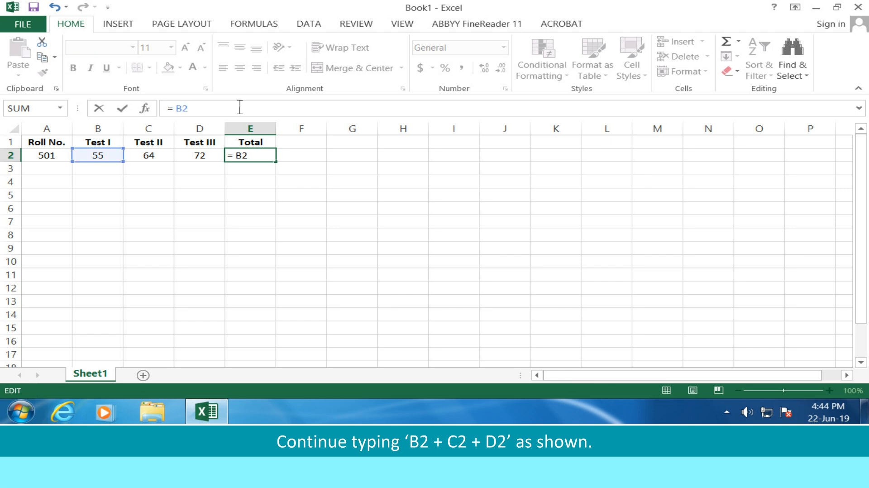
type(" + C2 + D2")
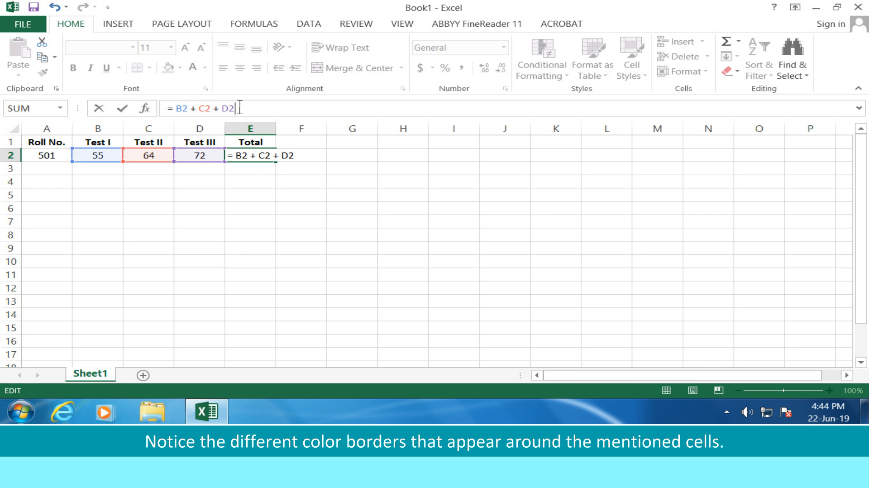
left_click(123, 109)
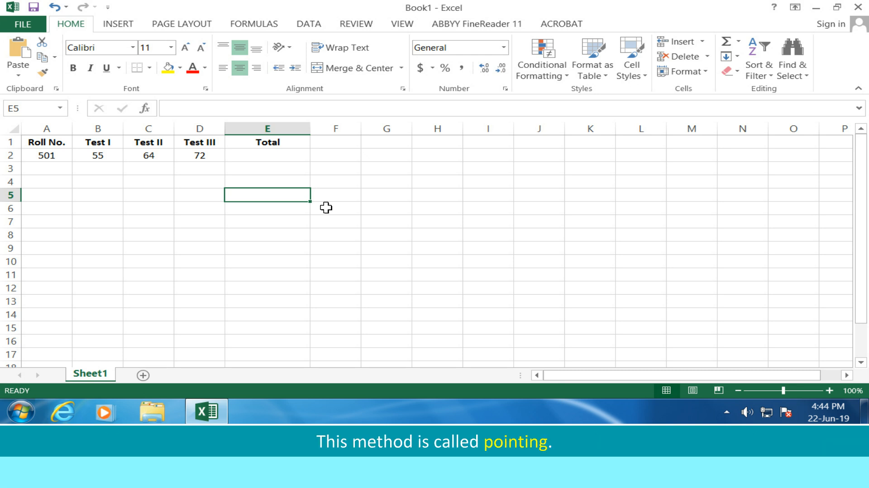
Build the formula =B2+C2+D2 in the Total cell E2 by pointing to each referenced cell instead of writing its address.
left_click(305, 156)
type("=")
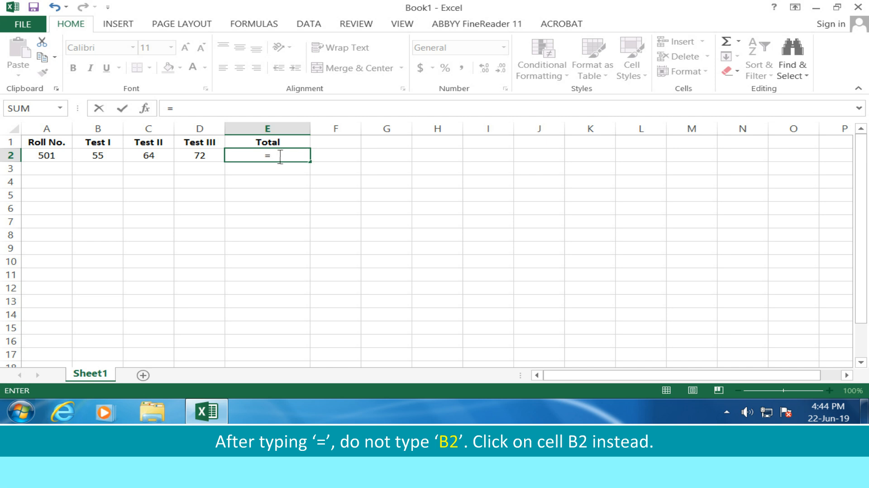
left_click(116, 157)
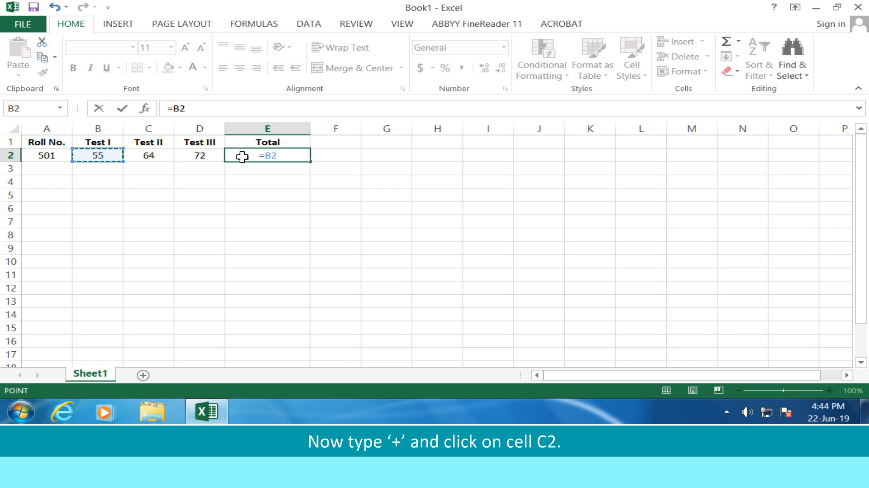
type("+")
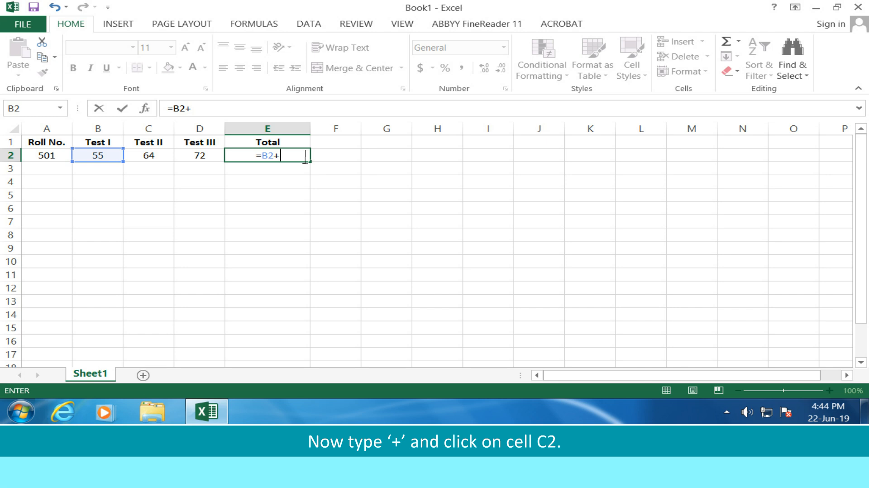
left_click(169, 157)
type("+")
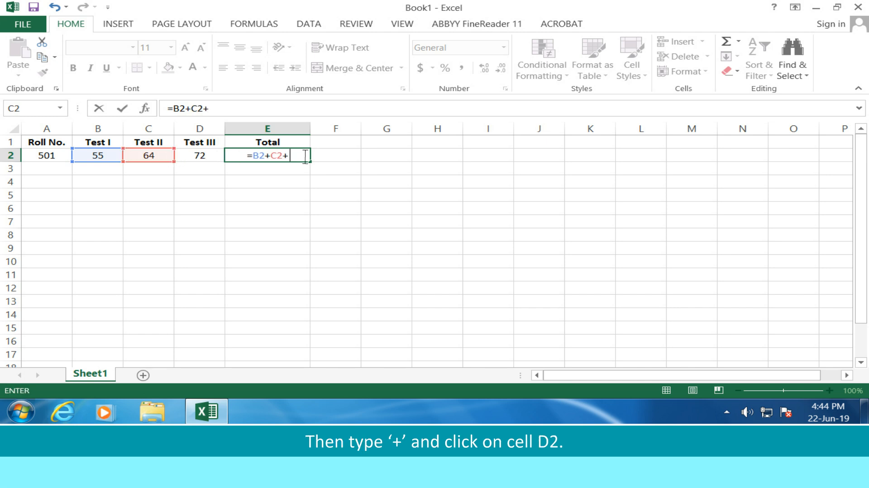
left_click(217, 157)
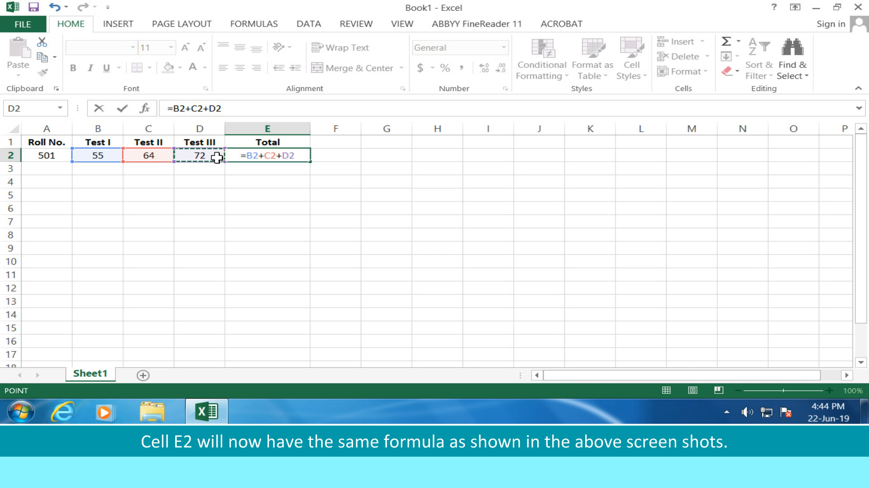
key("Return")
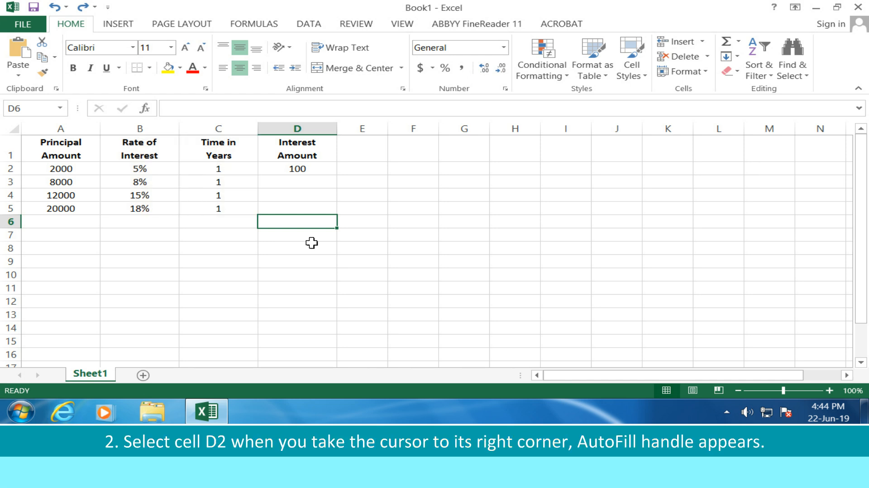
AutoFill the interest formula from cell D2 down to D5, and check the copied formulas in D4 and D5.
left_click(322, 169)
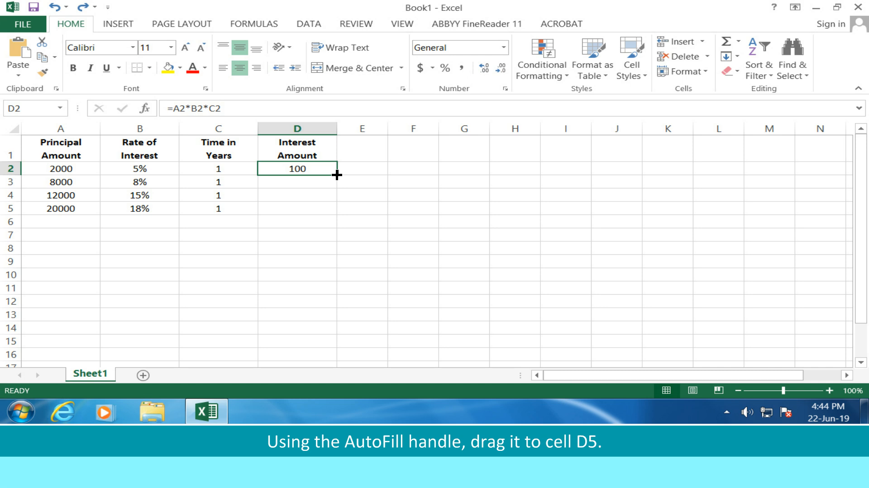
left_click_drag(337, 174, 337, 215)
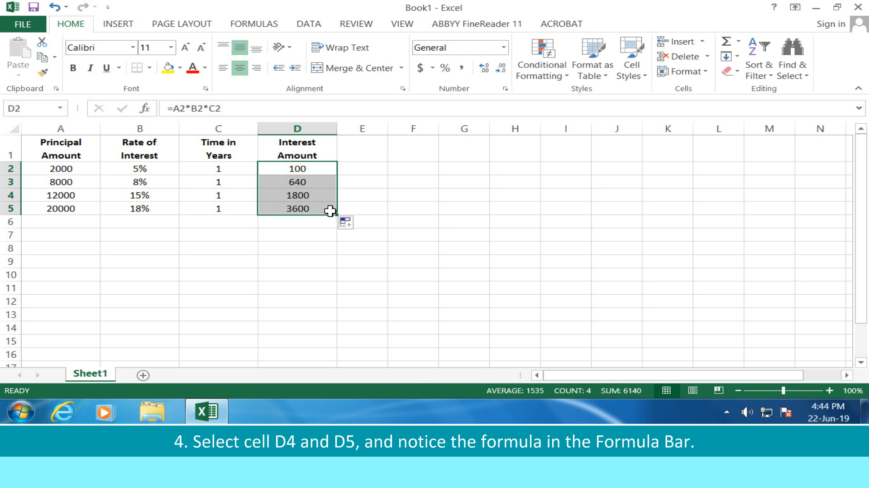
left_click(304, 195)
left_click(304, 209)
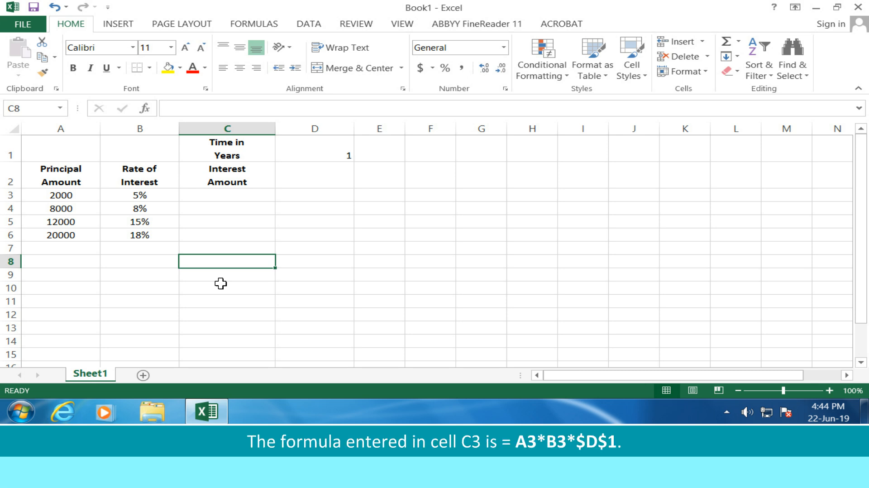
Enter the formula =A3*B3*$D$1 in cell C3 to calculate the interest with an absolute reference to the time.
left_click(266, 199)
type("=A")
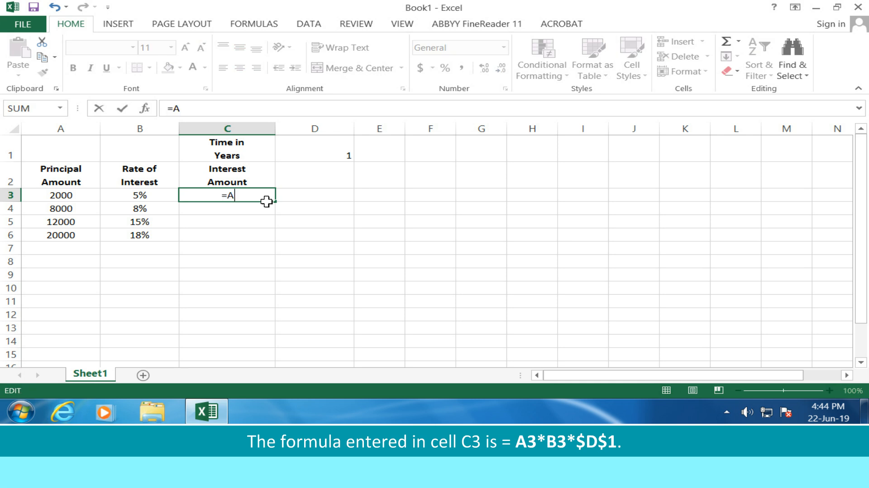
type("3*B3")
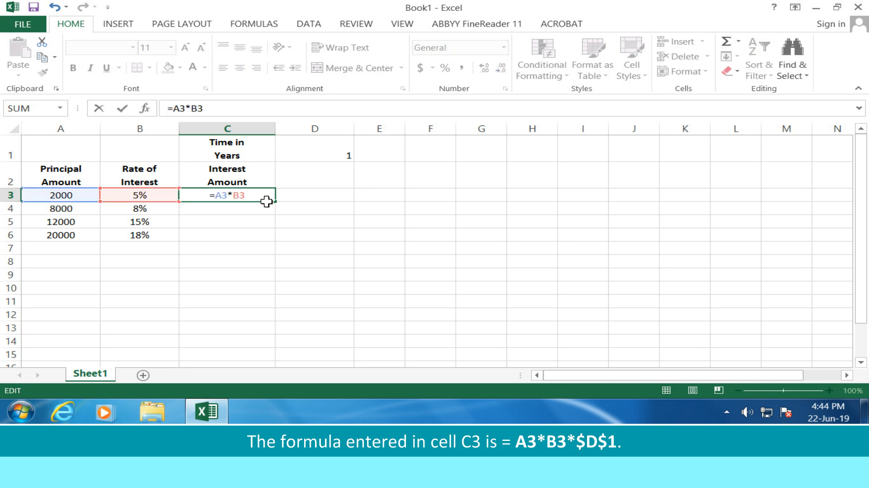
type("*$D")
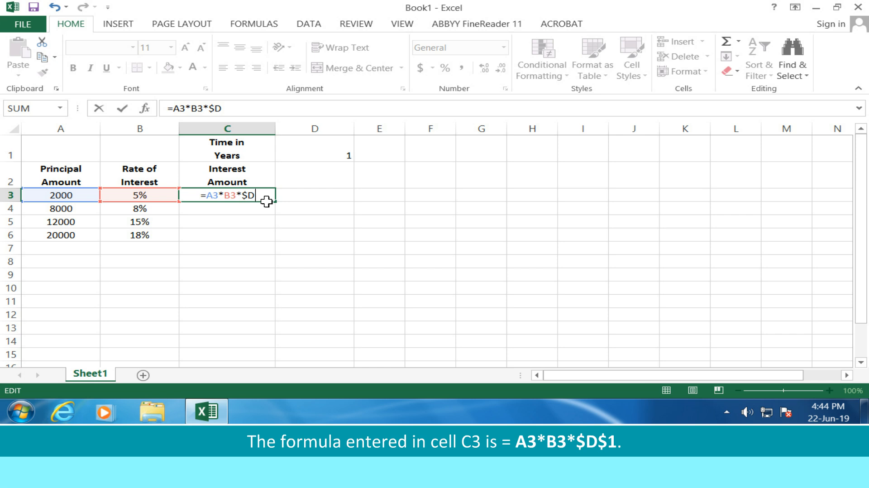
type("$1")
key("Return")
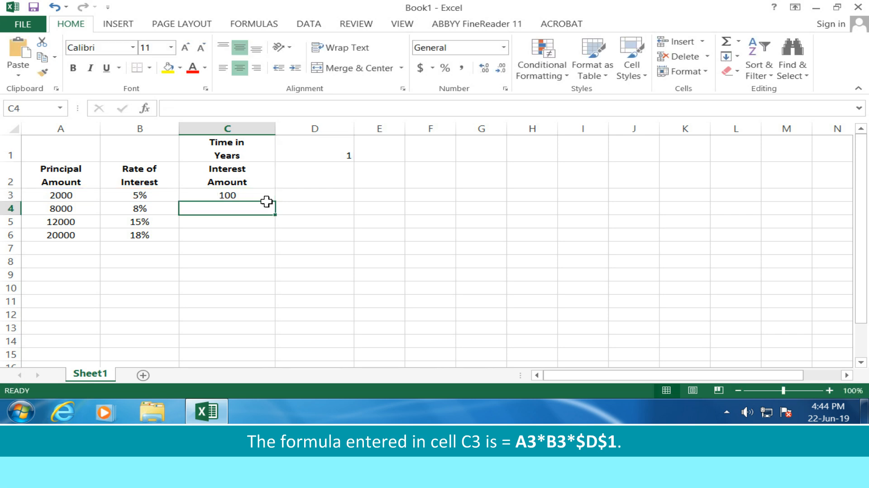
AutoFill the formula from cell C3 down to C6, and check the copied formulas in C4 and C5.
left_click(248, 196)
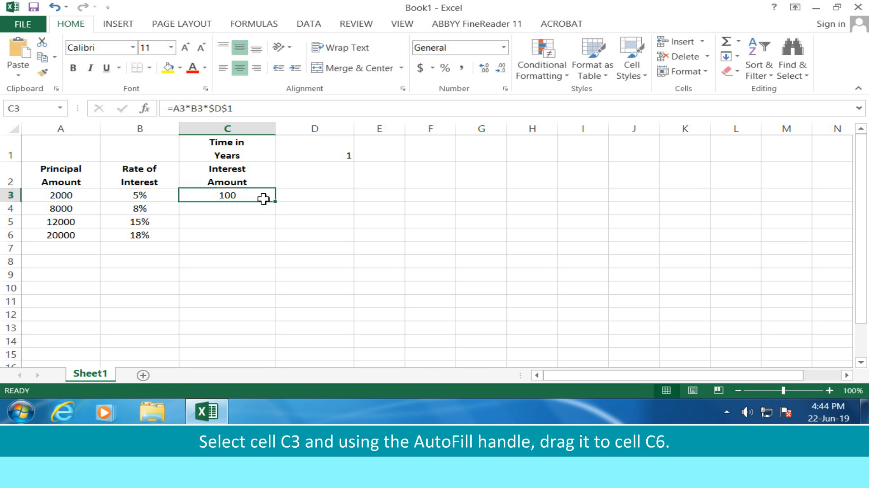
left_click_drag(276, 202, 276, 241)
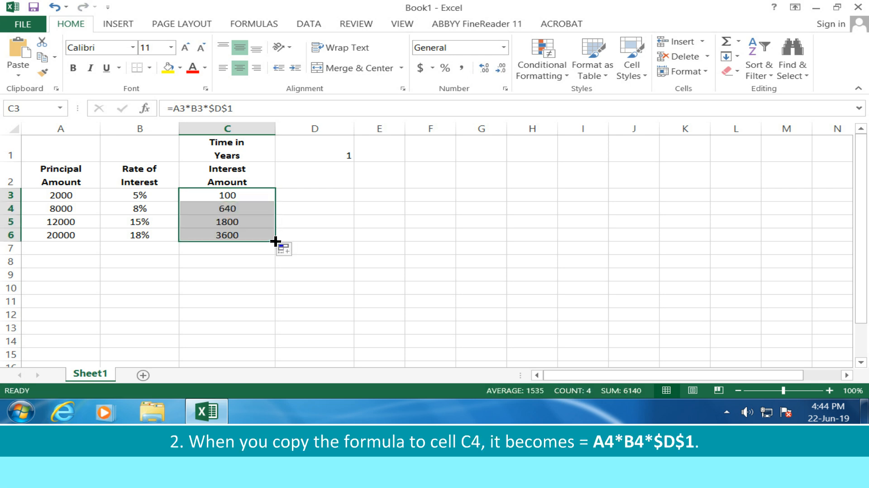
left_click(246, 209)
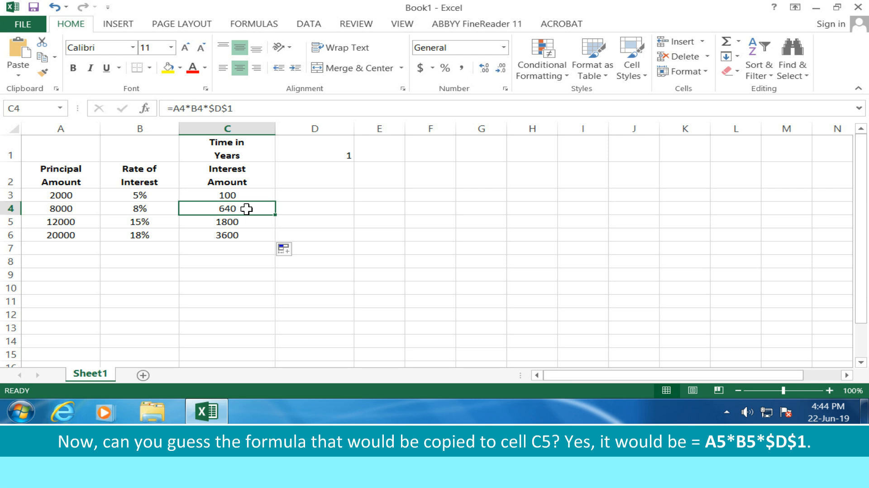
left_click(247, 221)
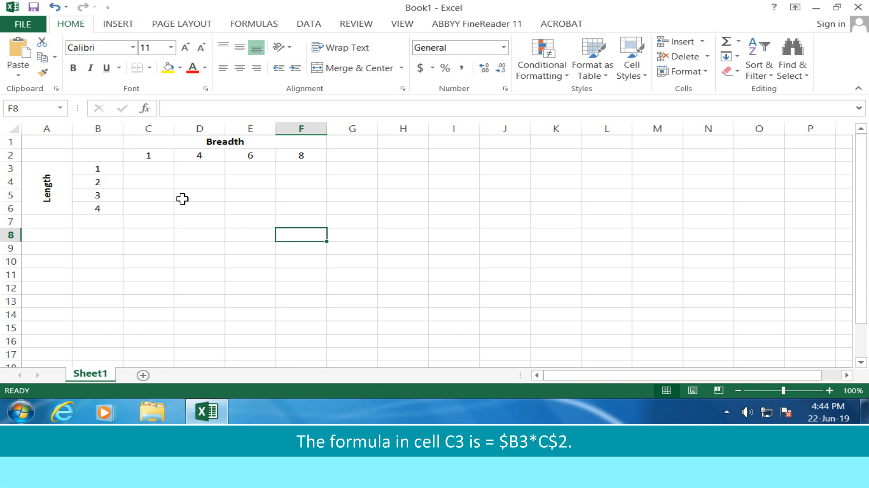
Enter the formula =$B3*C$2 with mixed references in cell C3 of the length and breadth table.
left_click(126, 173)
type("=$")
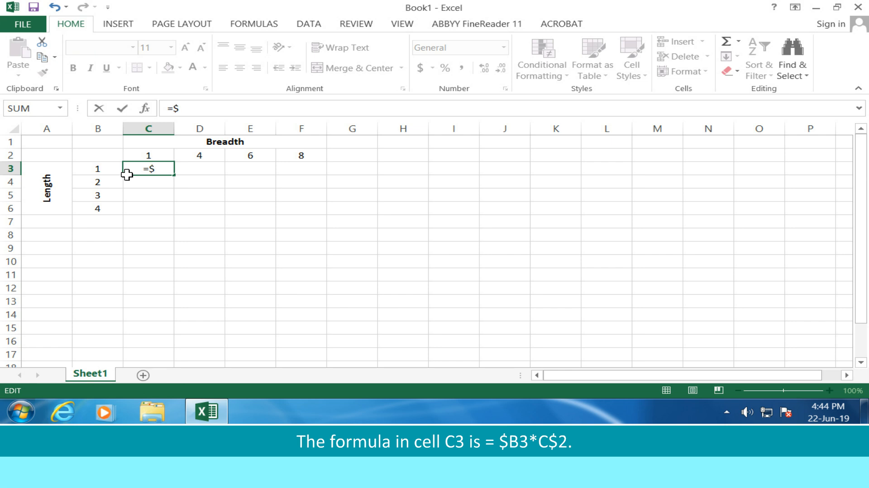
type("B3*C$2")
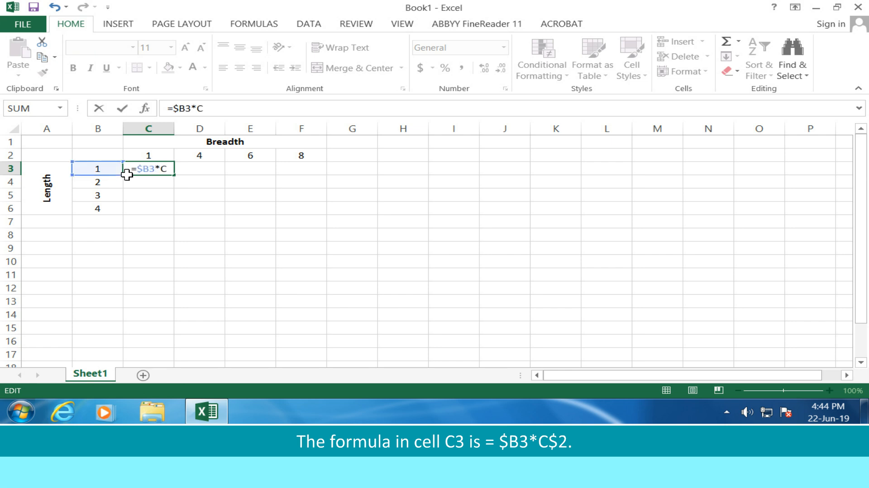
key("Return")
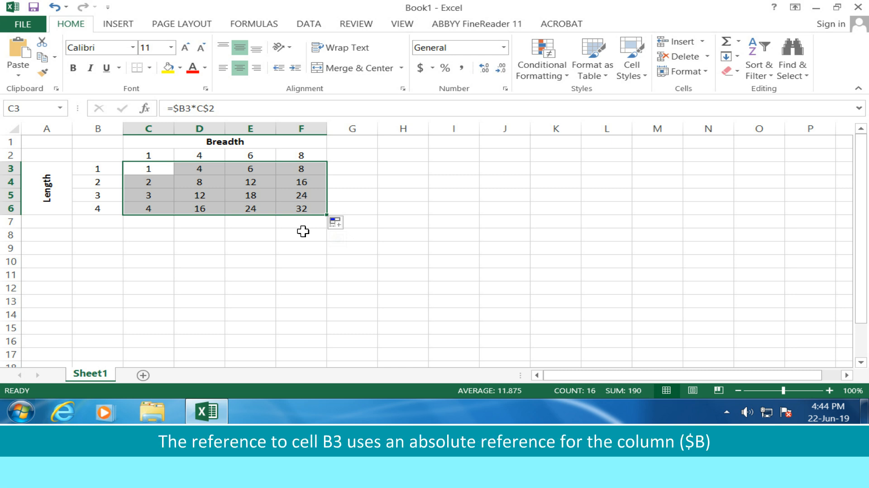
Look at the referenced cells B3 and C2, and turn on Show Formulas for the sheet.
key("Left")
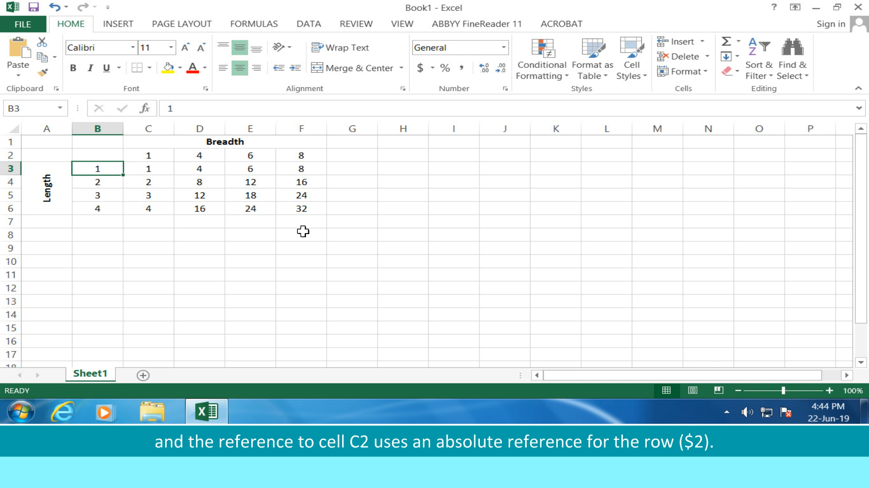
key("Up")
key("Right")
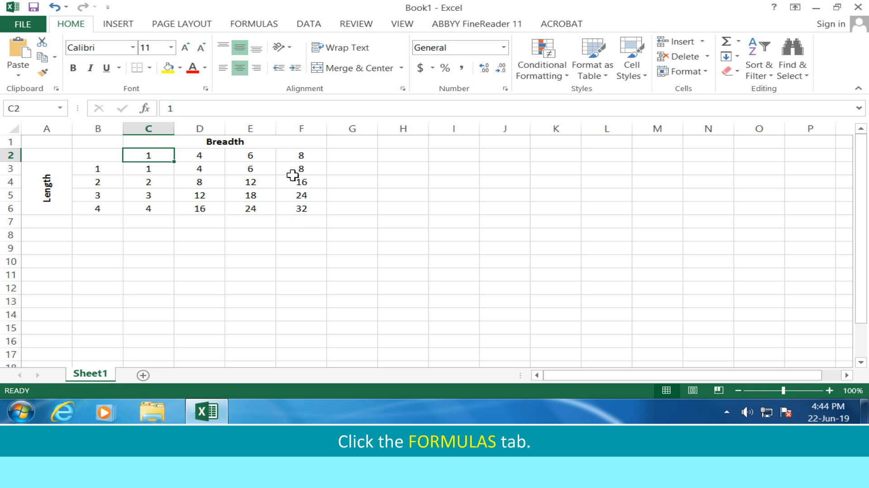
left_click(263, 25)
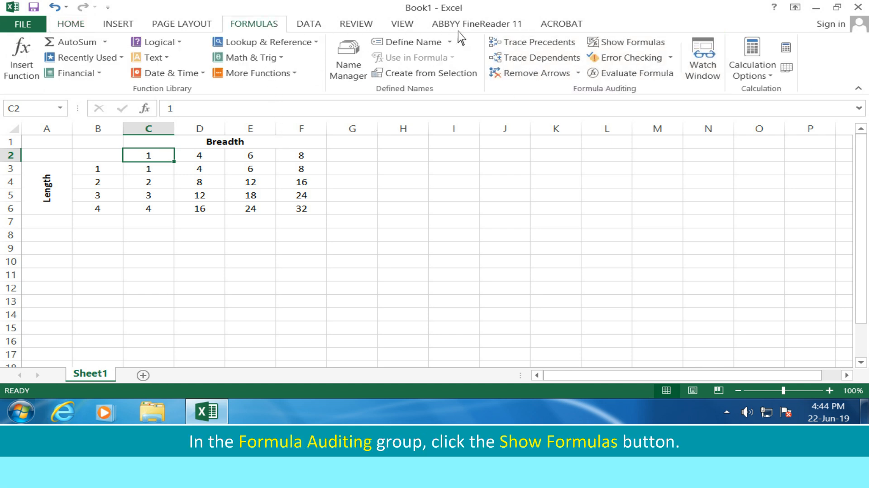
left_click(641, 44)
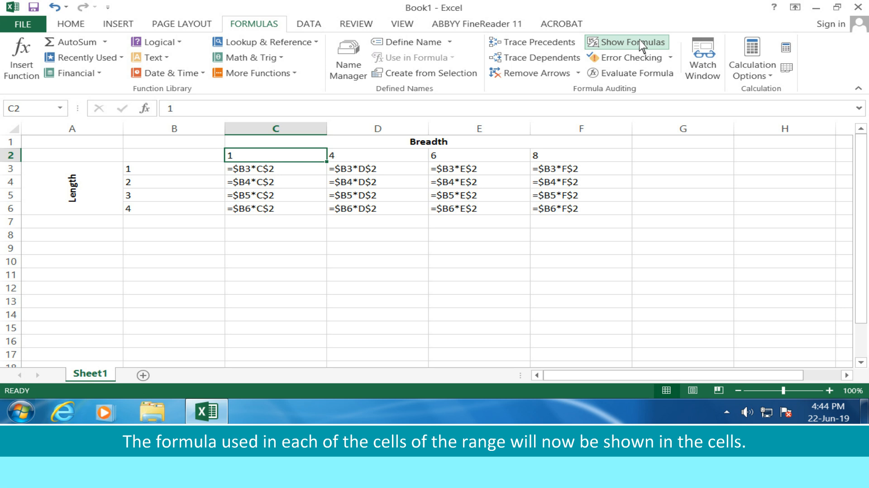